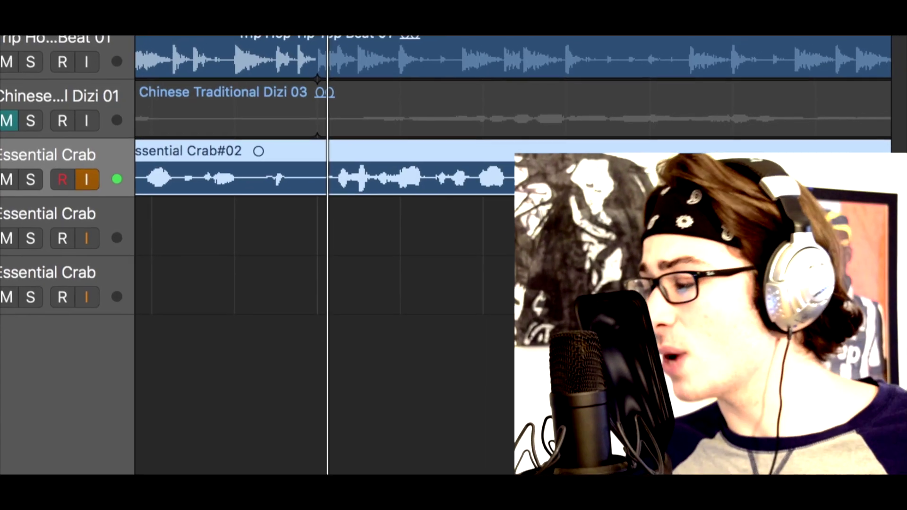
Split the vocal take at the playhead into Essential Crab#02.1 and #02.2, shortening the first piece to leave a gap.
key("super+t")
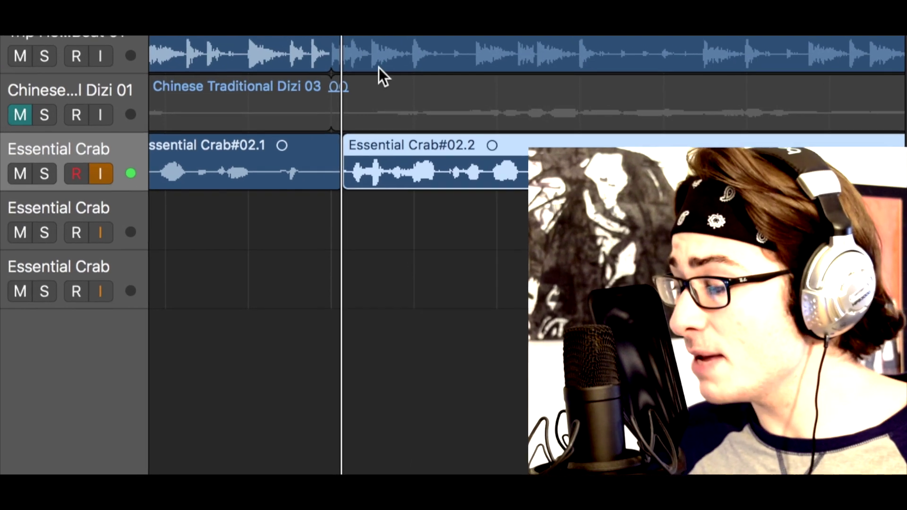
key("space")
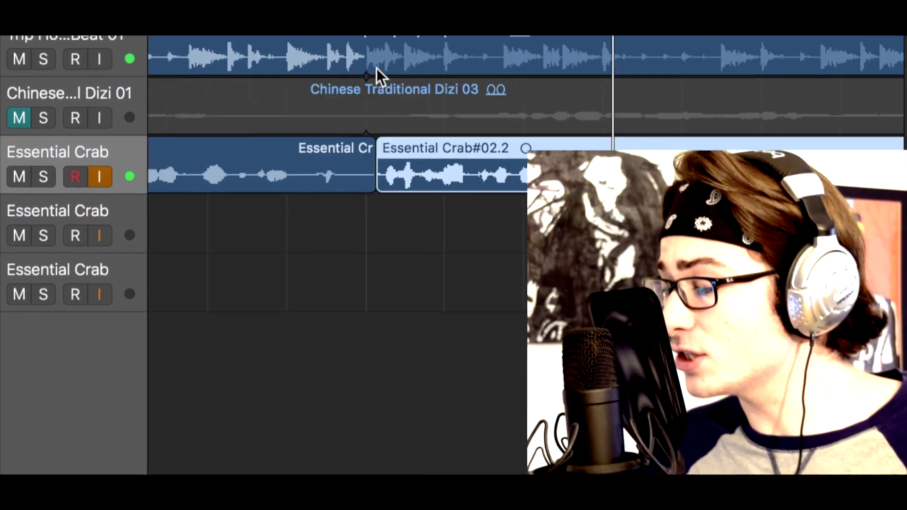
scroll(377, 68, "up", 5)
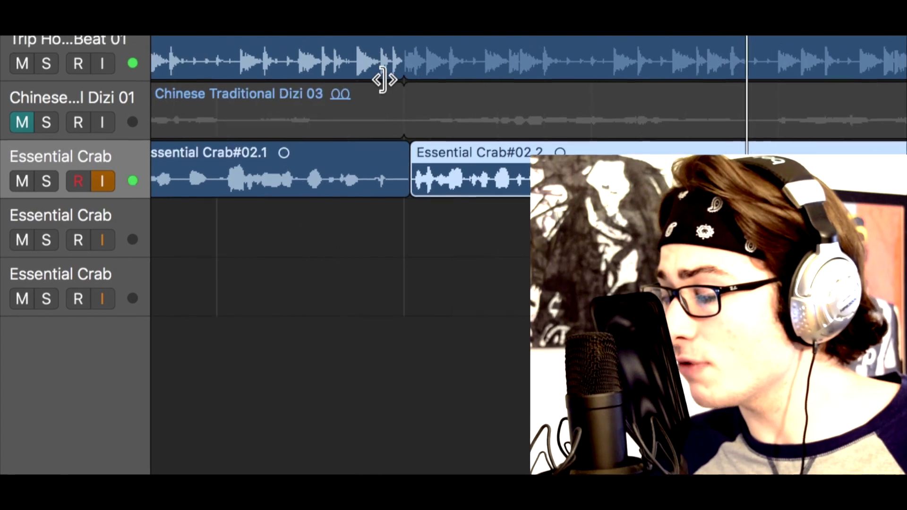
left_click_drag(381, 167, 302, 169)
Bring up the Left-click Tool menu to pick an editing tool.
left_click(334, 71)
left_click(299, 348)
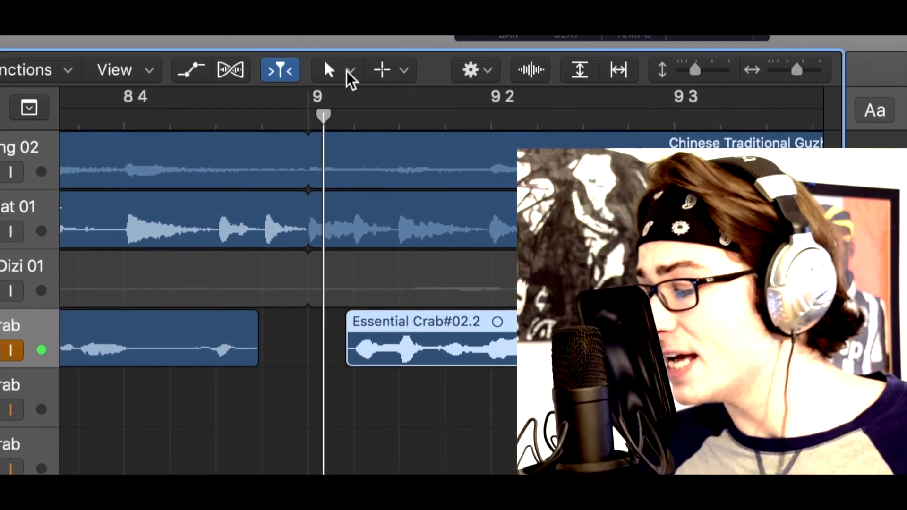
left_click(352, 76)
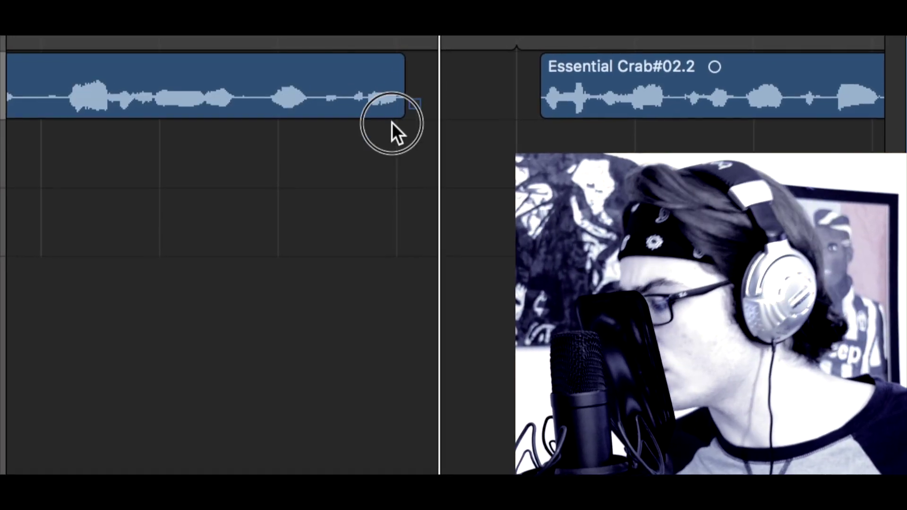
Draw a fade across the end of the first vocal piece and set its type to Slow Down.
left_click_drag(392, 121, 333, 78)
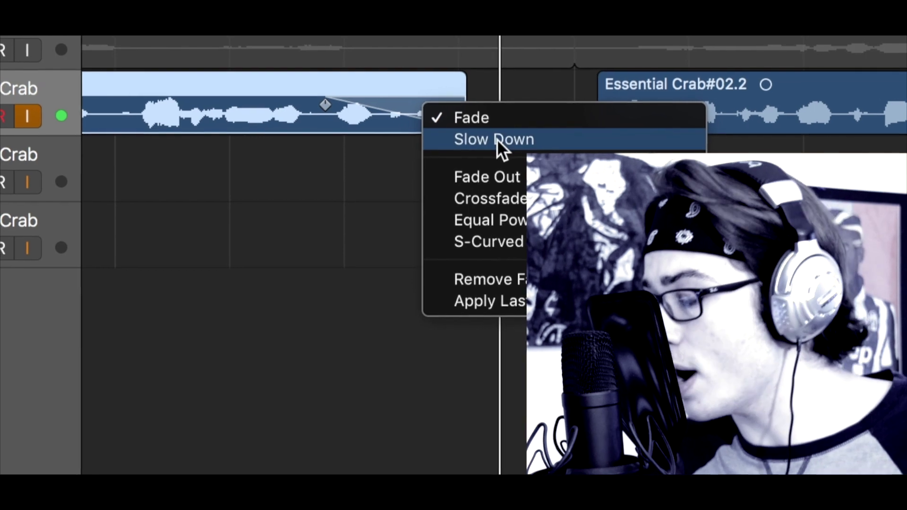
left_click(498, 138)
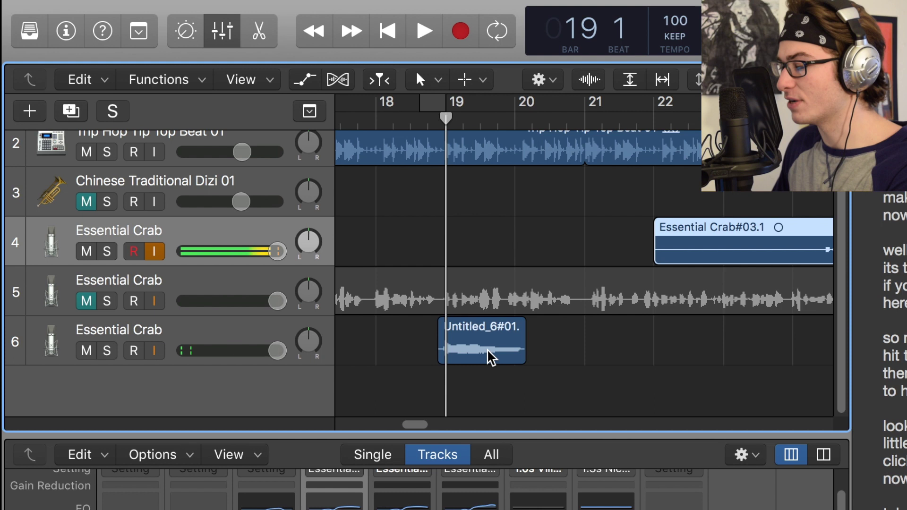
Select the Fade Tool as the left-click tool.
scroll(464, 212, "up", 1)
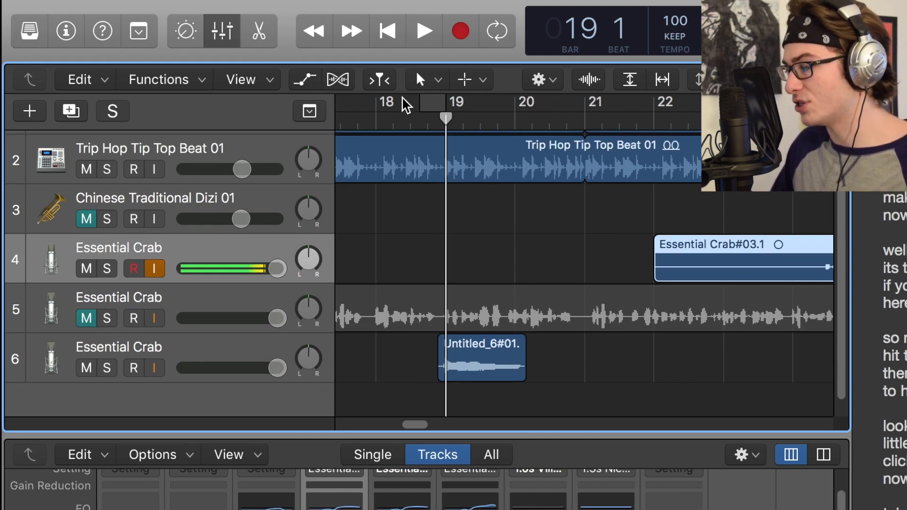
left_click(427, 81)
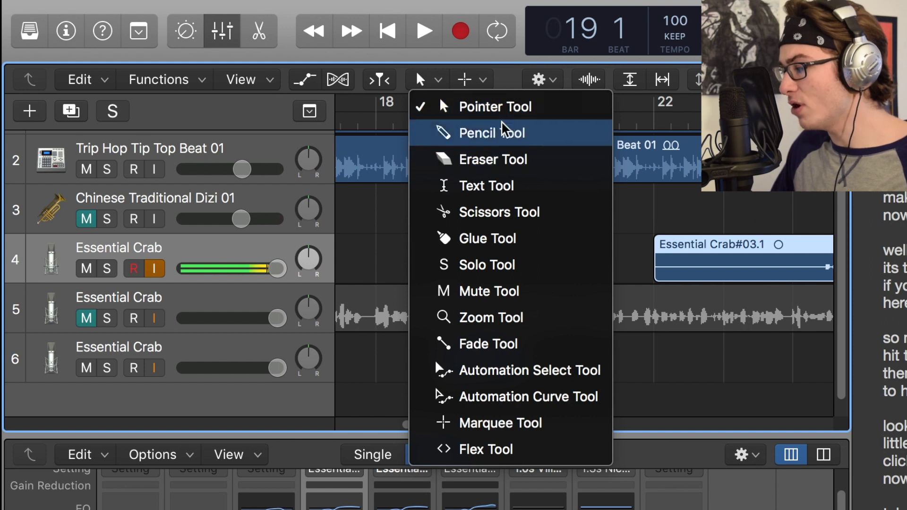
left_click(520, 345)
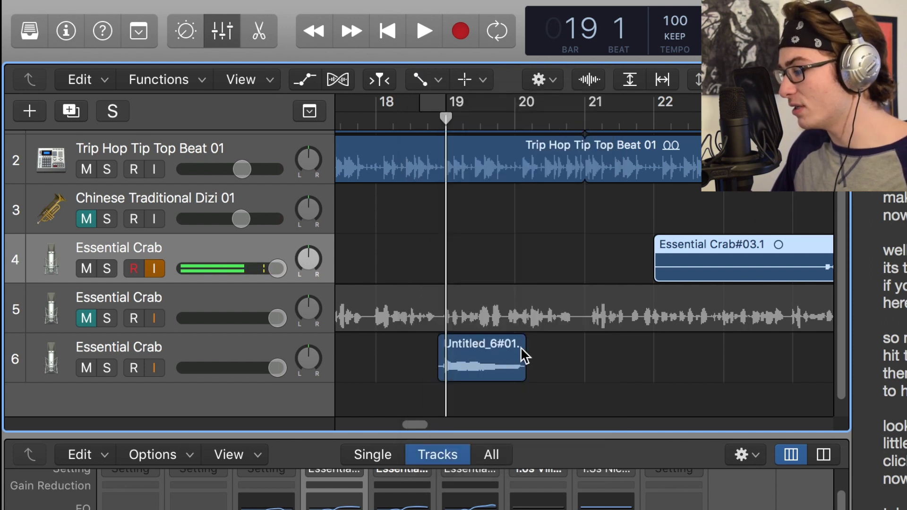
Drag a fade-out from the playhead to the right end of track 6's Untitled_6#01.5 region.
scroll(541, 366, "up", 6)
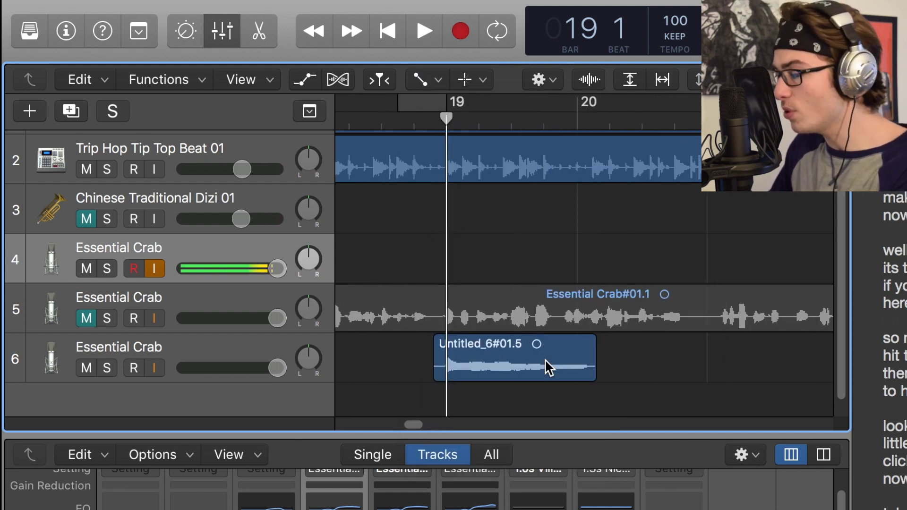
scroll(709, 378, "down", 2)
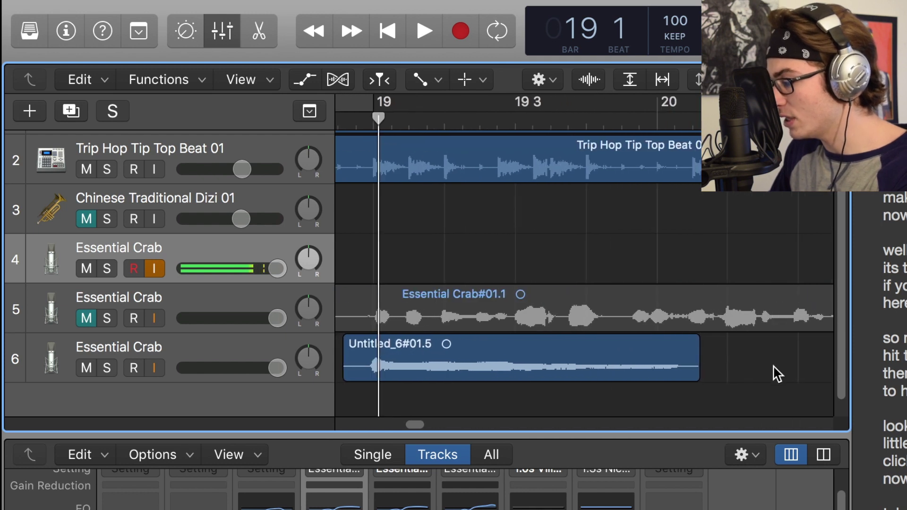
scroll(653, 356, "left", 3)
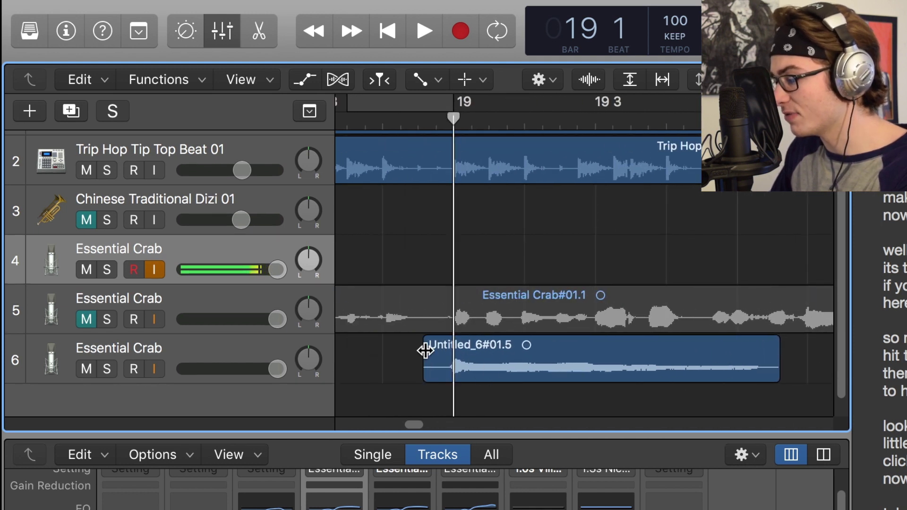
scroll(641, 331, "down", 2)
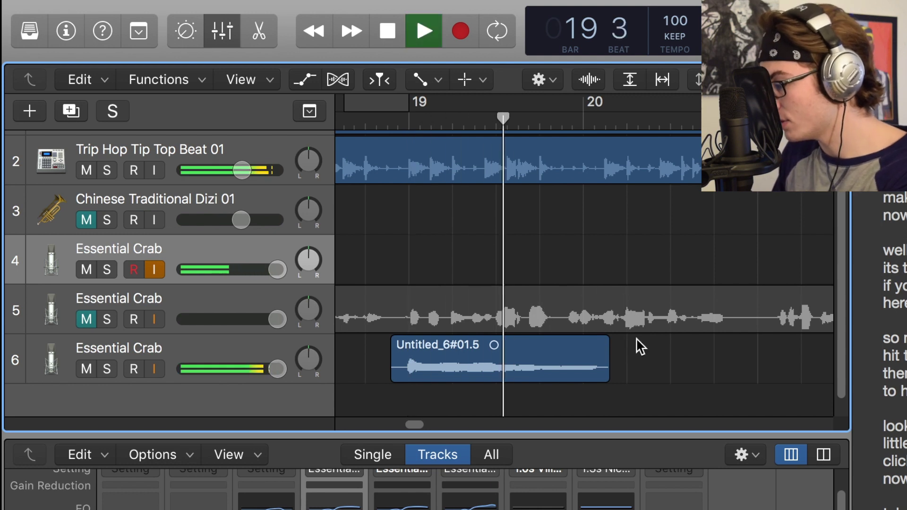
key("space")
scroll(618, 365, "up", 2)
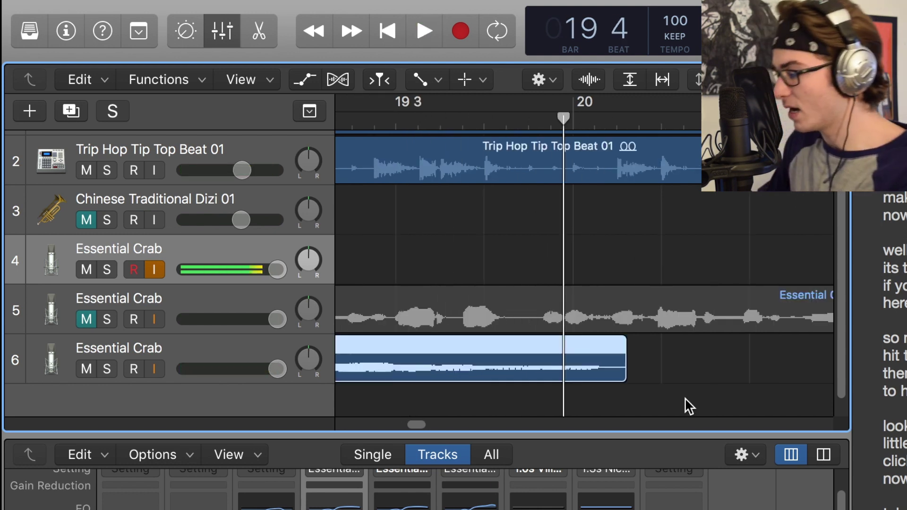
left_click(656, 361)
left_click(563, 373)
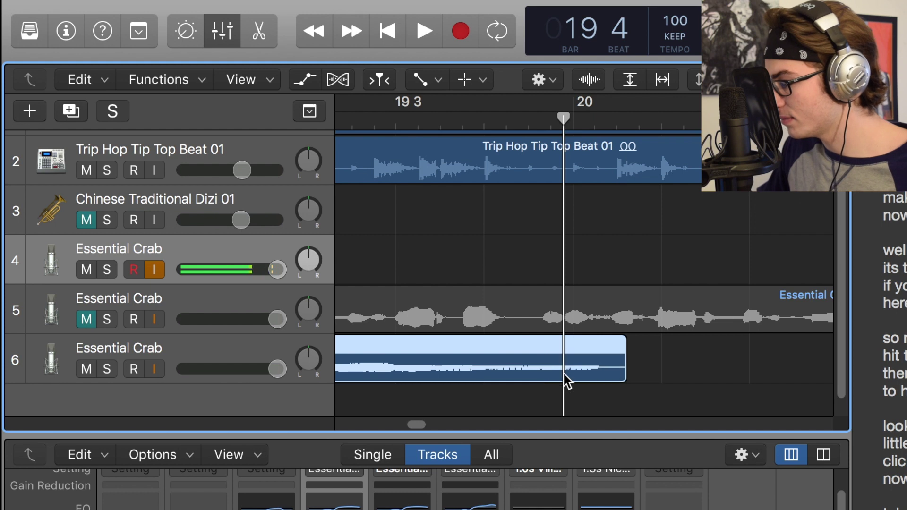
left_click_drag(564, 377, 628, 374)
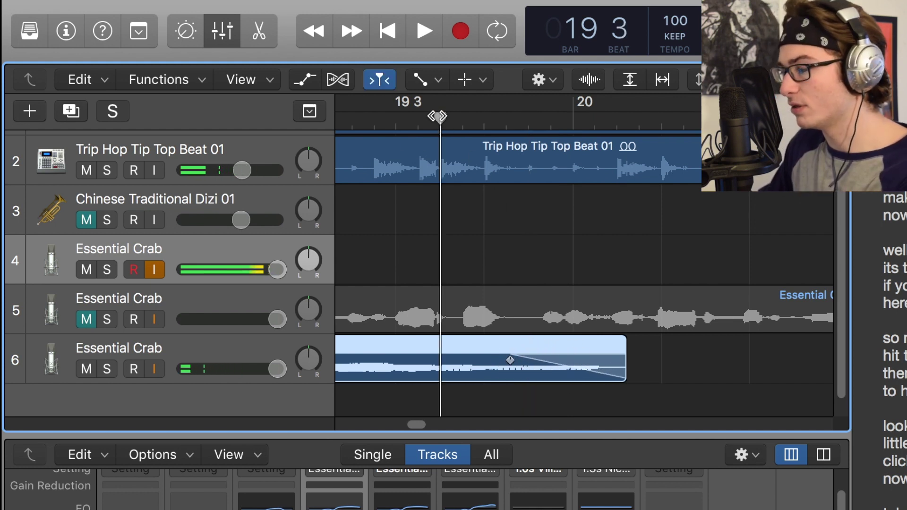
Change the track 6 region's fade-out to Slow Down and play it back to check.
key("space")
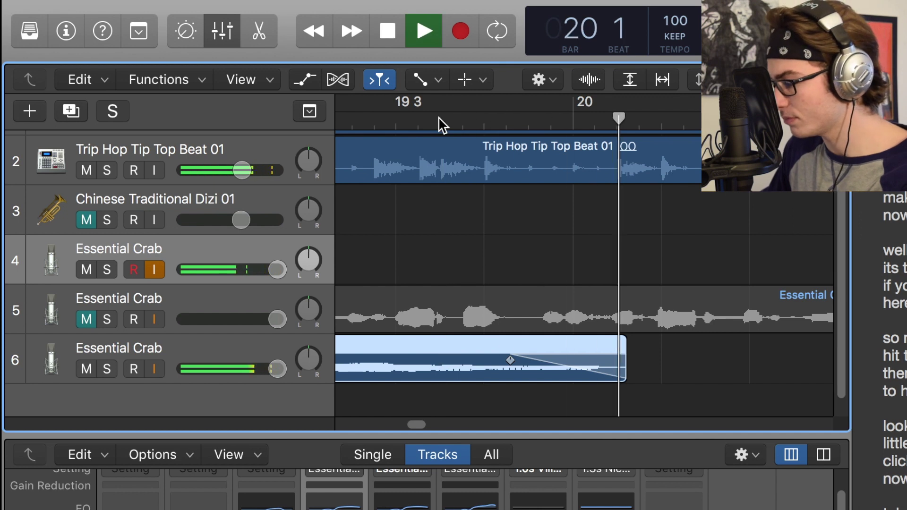
key("space")
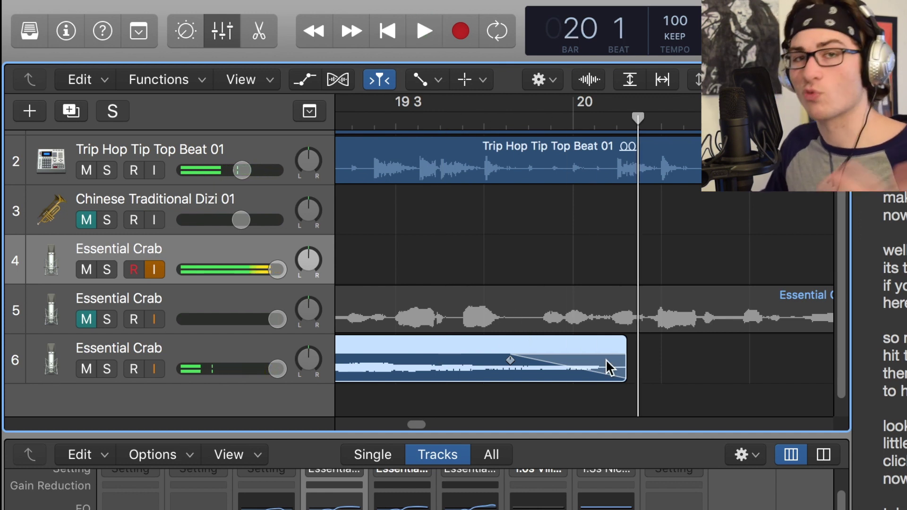
right_click(606, 359)
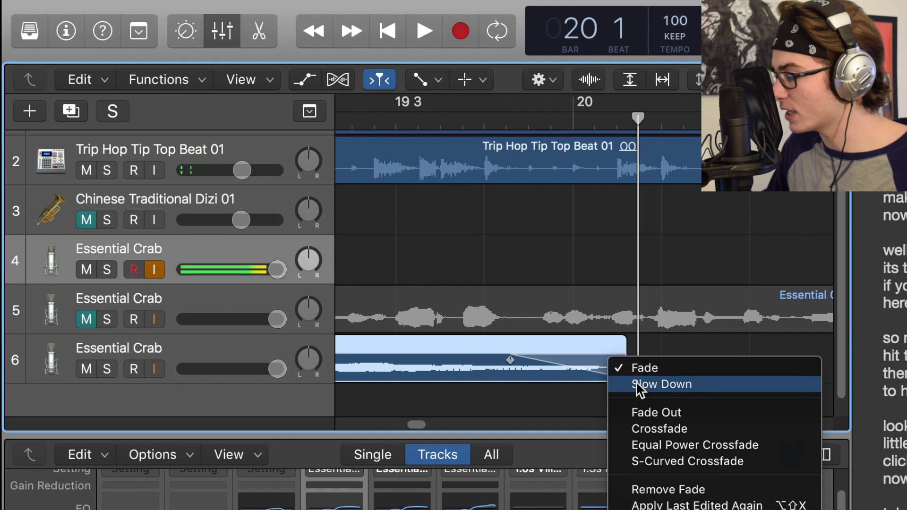
left_click(638, 385)
key("space")
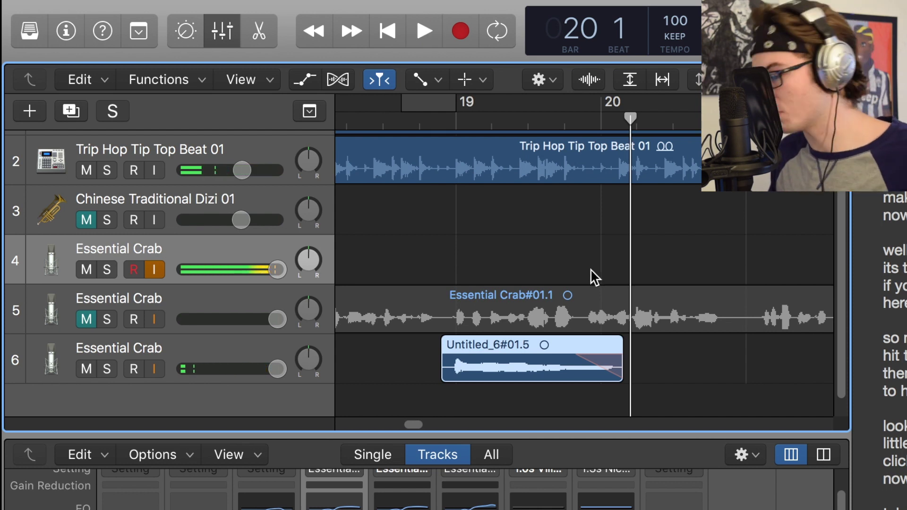
scroll(645, 360, "up", 5)
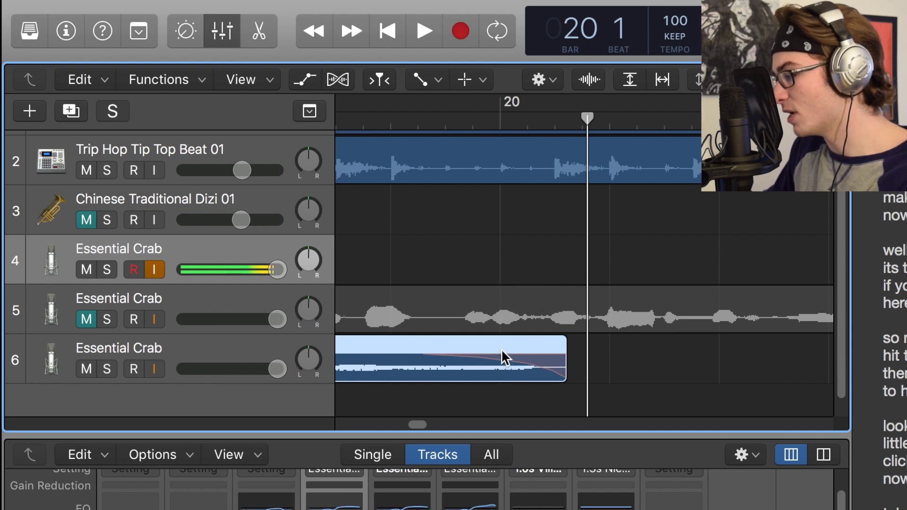
Audition the current fade-out, playing from just before bar 20 and from bar 19 beat 3.
left_click(375, 121)
key("space")
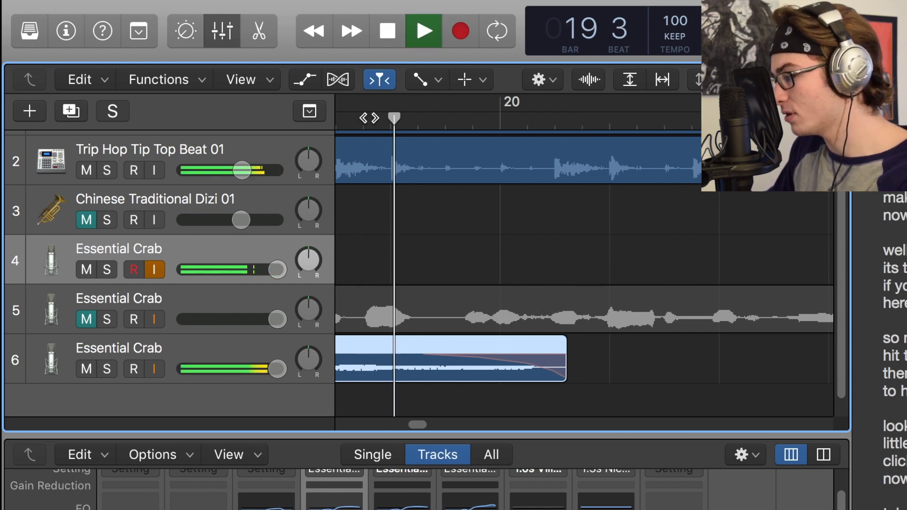
left_click(376, 122)
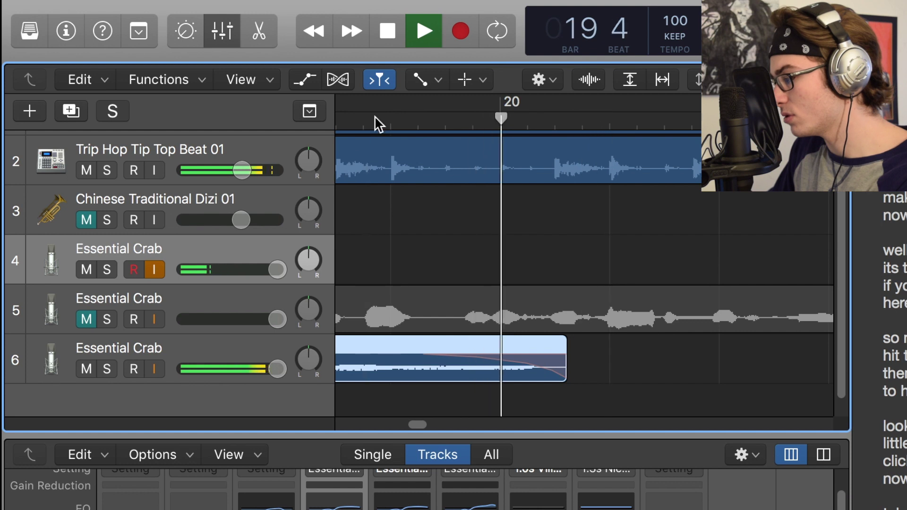
key("space")
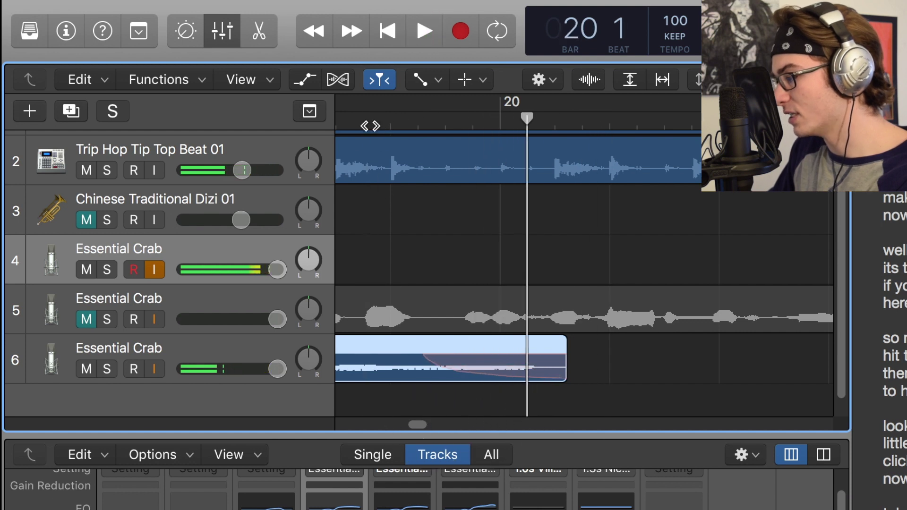
scroll(436, 128, "left", 3)
left_click(435, 122)
key("space")
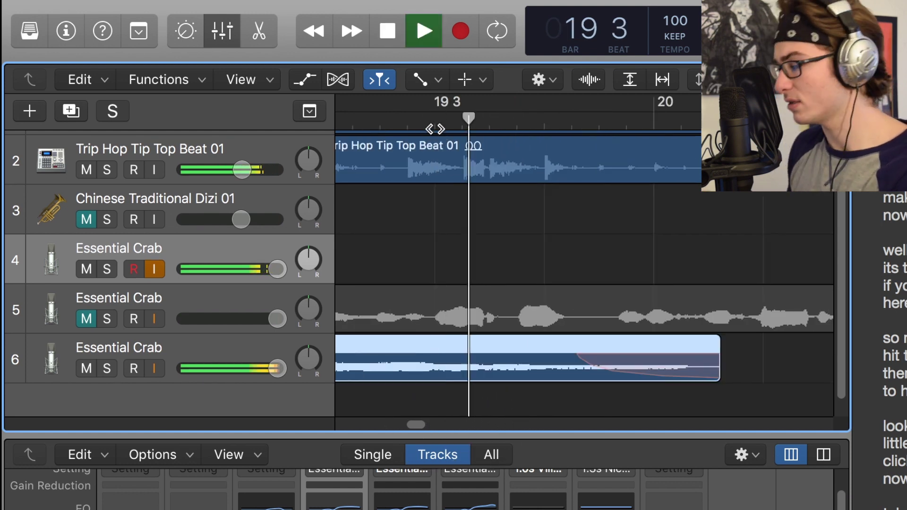
key("space")
Reshape the fade-out curve to stay flat then drop, and replay it from bar 19 beat 4.
left_click_drag(644, 379, 688, 236)
left_click(530, 124)
key("space")
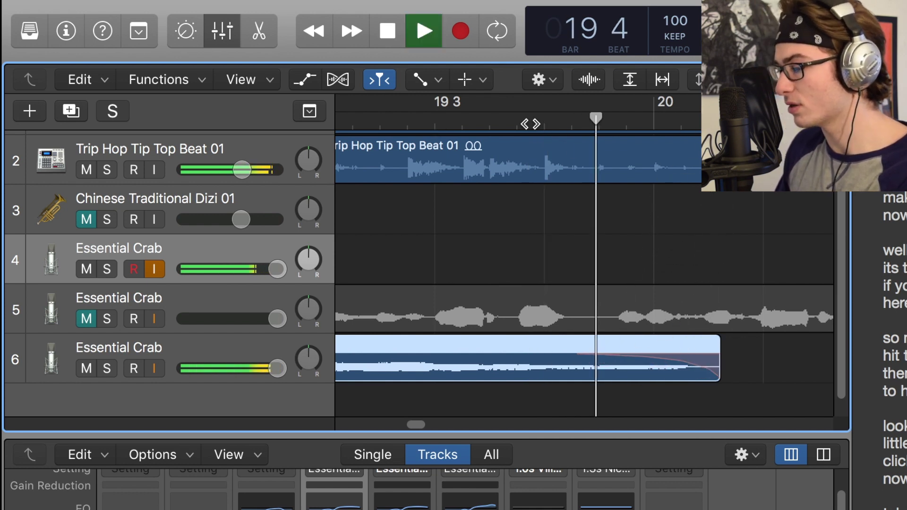
key("space")
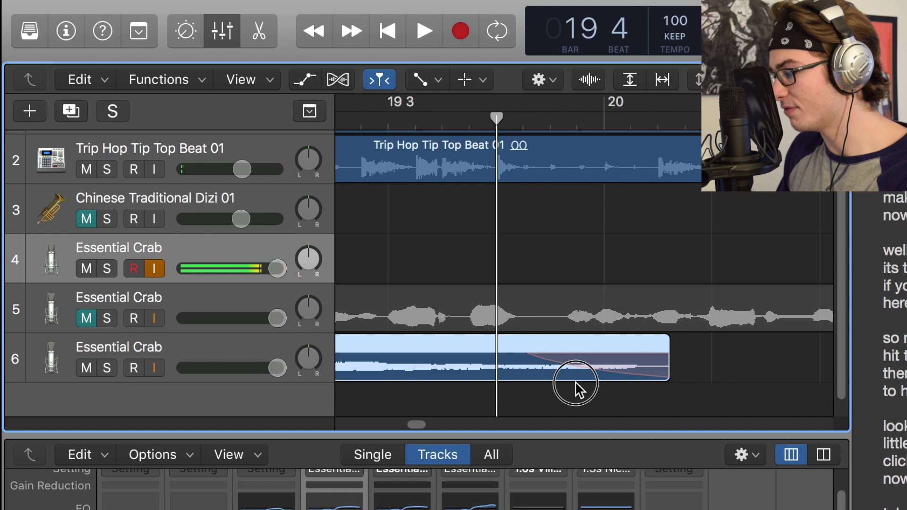
key("space")
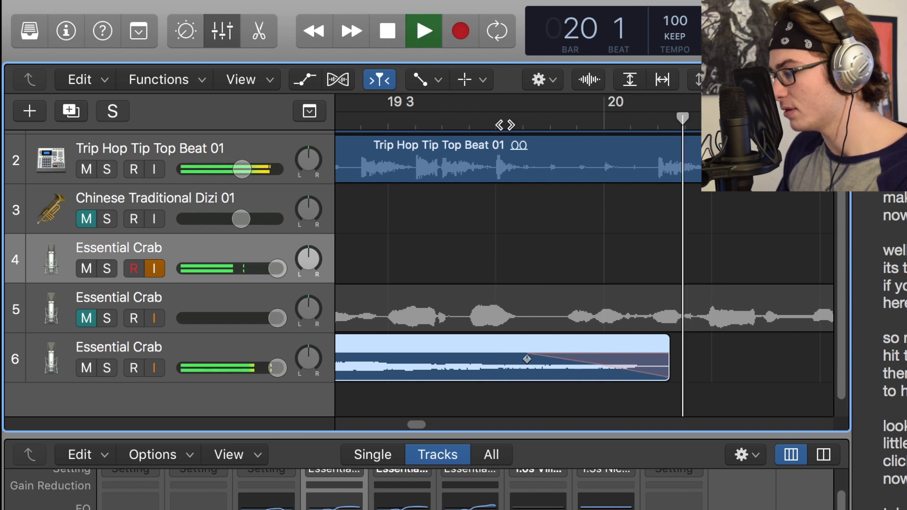
key("space")
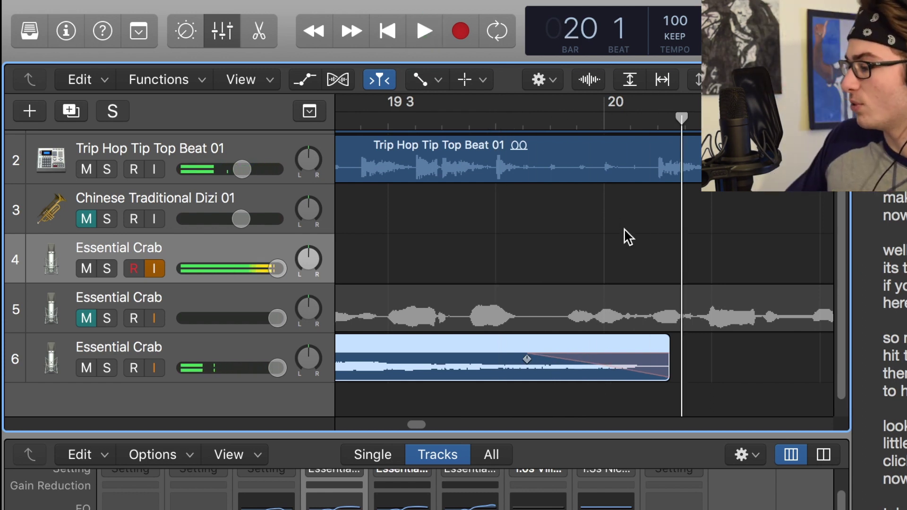
Trim the start of Untitled_6#01.5 later and switch to the Fade Tool.
scroll(623, 284, "left", 5)
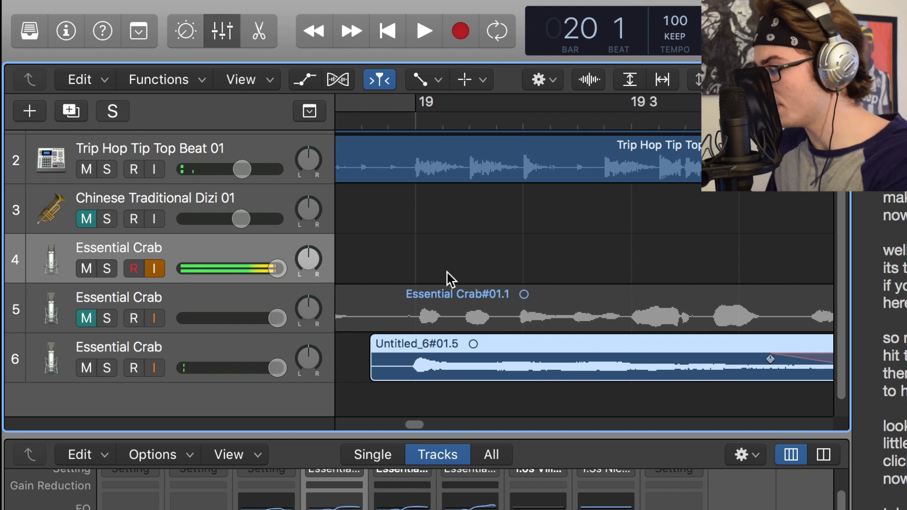
left_click_drag(374, 377, 409, 379)
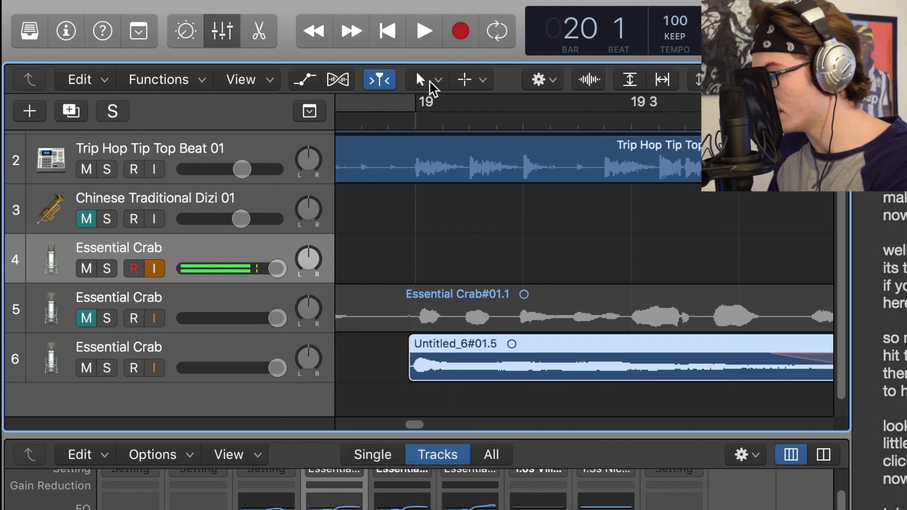
left_click(432, 87)
left_click(406, 345)
Draw a fade-in at the region's start, set it to Speed Up, and play from bar 19 beat 3.
left_click_drag(532, 377, 503, 376)
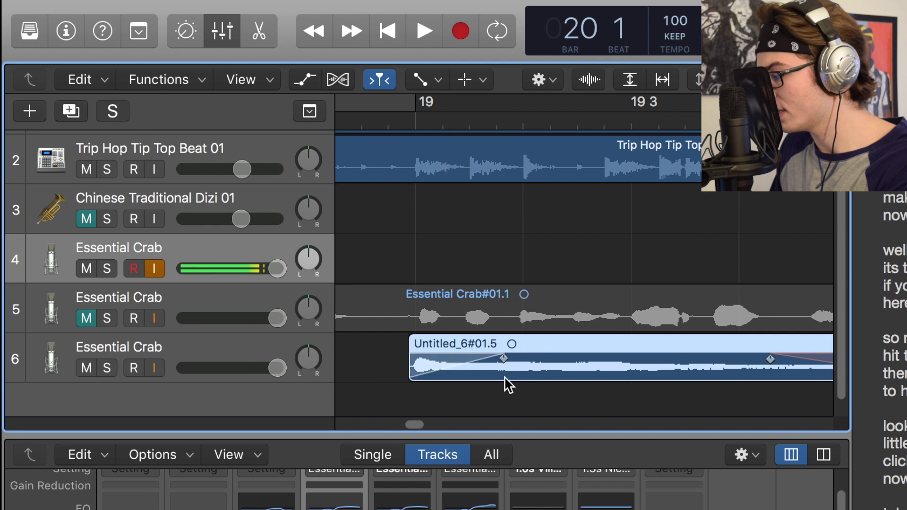
right_click(445, 370)
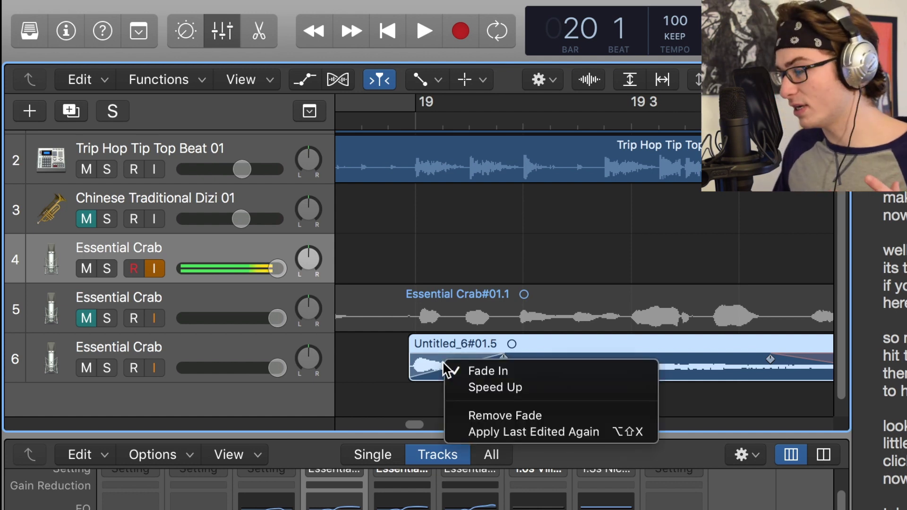
left_click(486, 388)
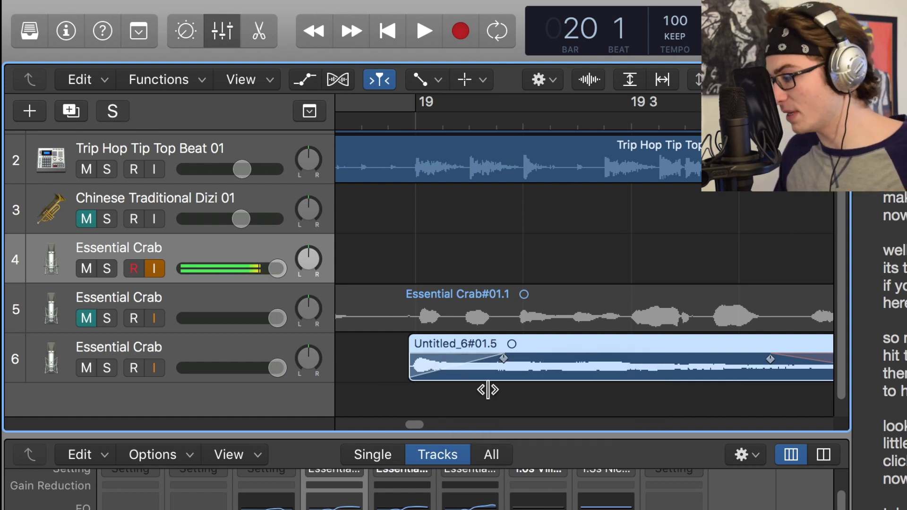
double_click(369, 124)
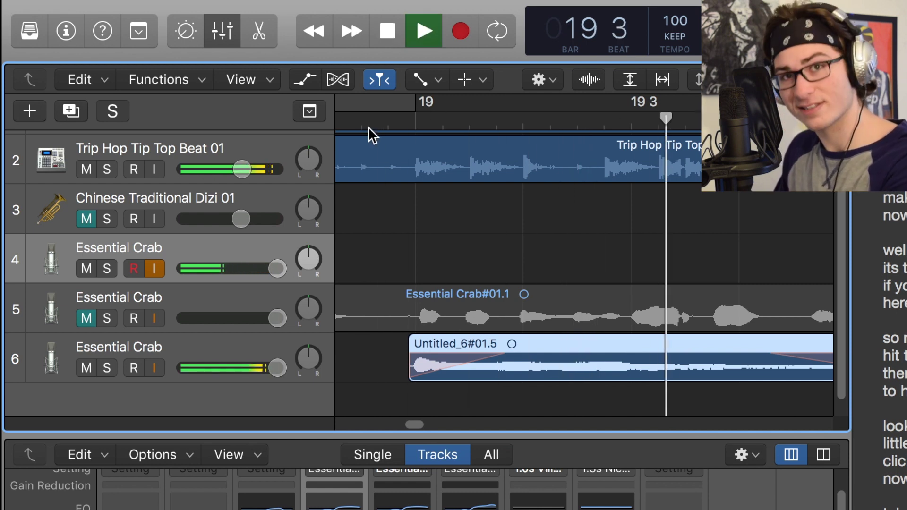
key("super+Left")
key("space")
scroll(599, 209, "left", 5)
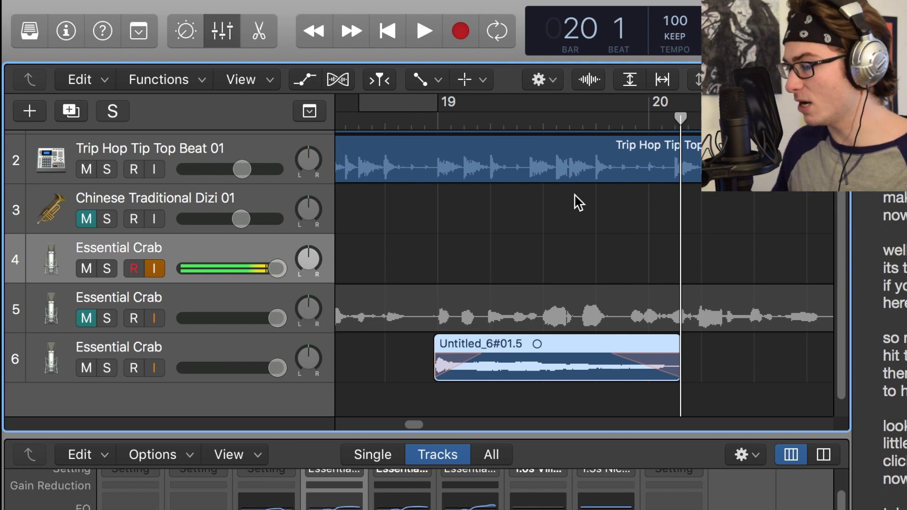
key("space")
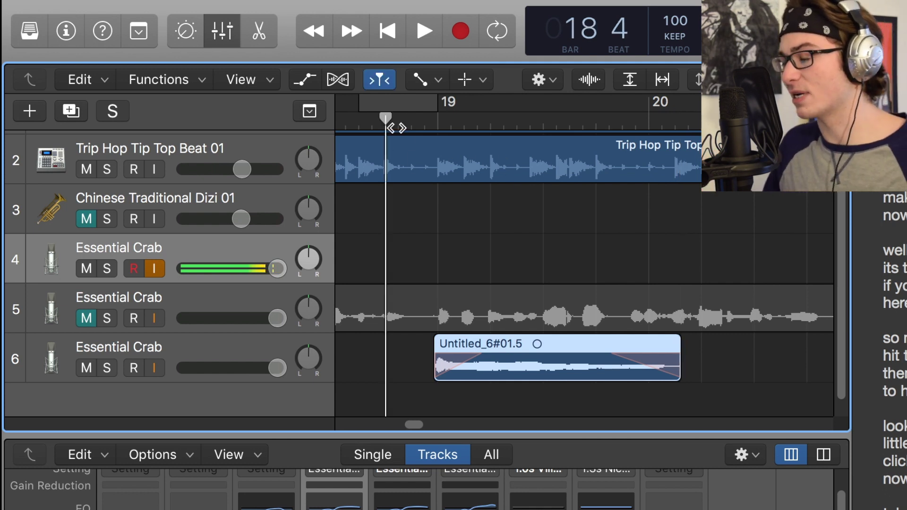
key("space")
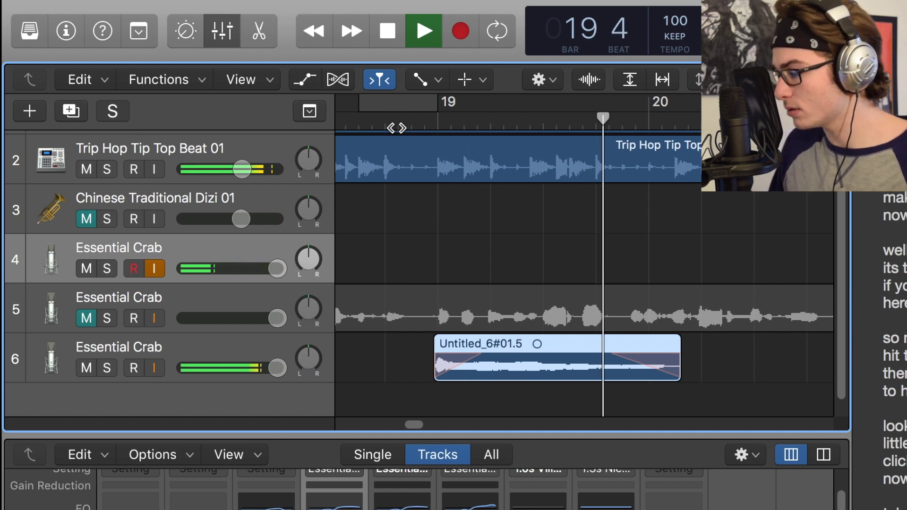
left_click(602, 405, "ctrl+alt")
key("space")
left_click(595, 365, "ctrl+alt")
scroll(594, 365, "left", 5)
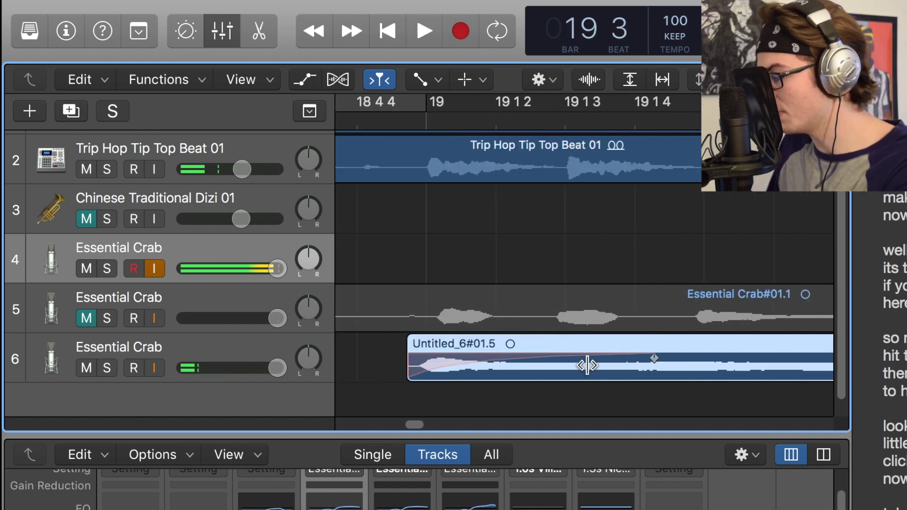
left_click(478, 379)
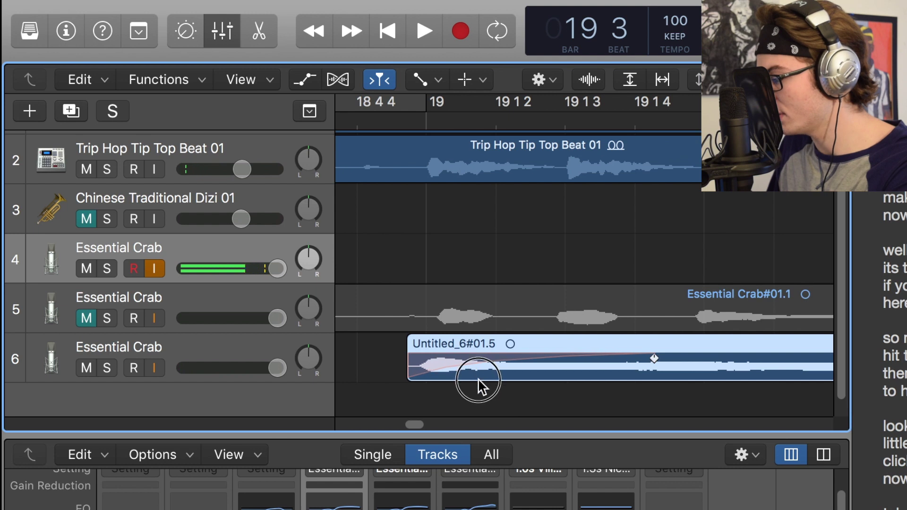
key("space")
left_click(473, 201, "ctrl+alt")
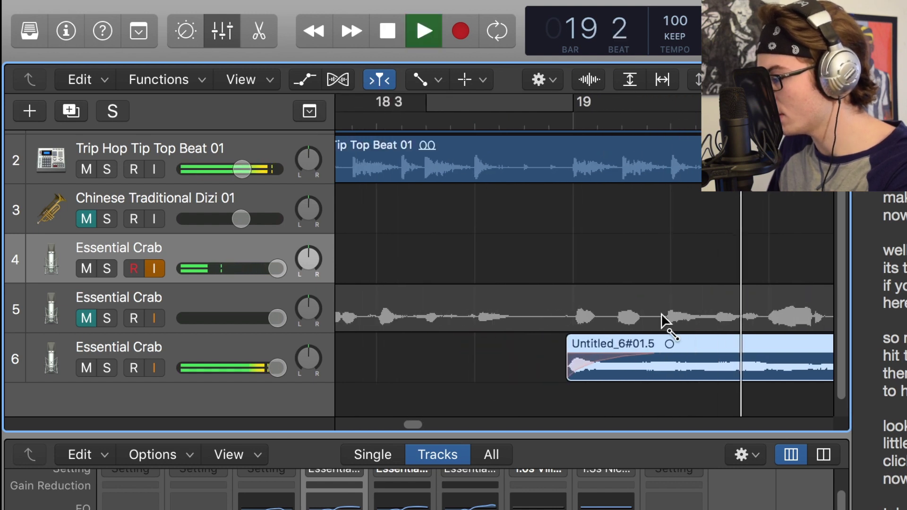
left_click(708, 357, "ctrl+alt")
key("space")
left_click(556, 359)
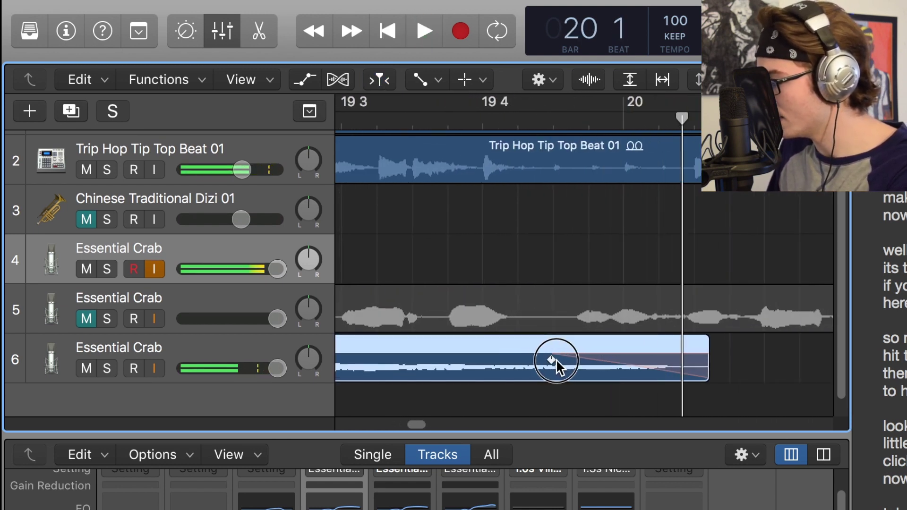
key("space")
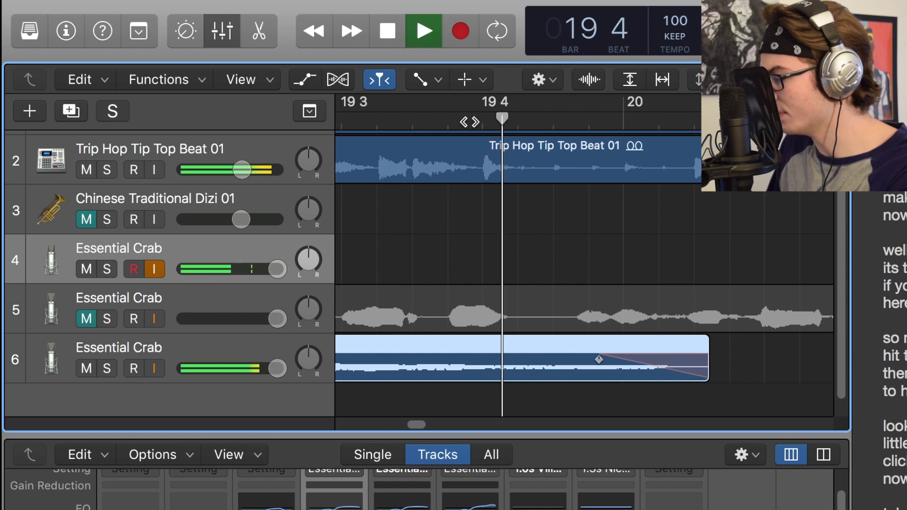
Stop playback, zoom out to bars 17–22, and set the left-click tool to Pointer Tool.
key("space")
left_click(572, 382, "ctrl+alt")
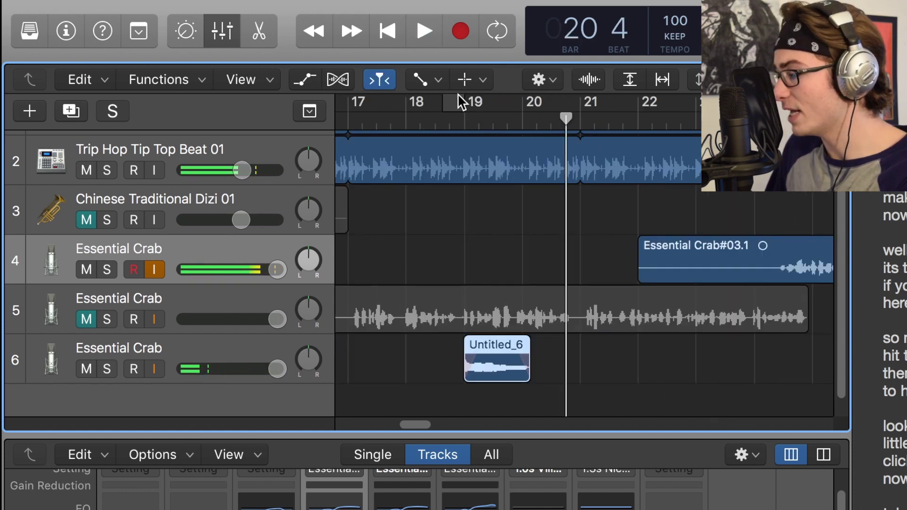
left_click(425, 79)
left_click(436, 100)
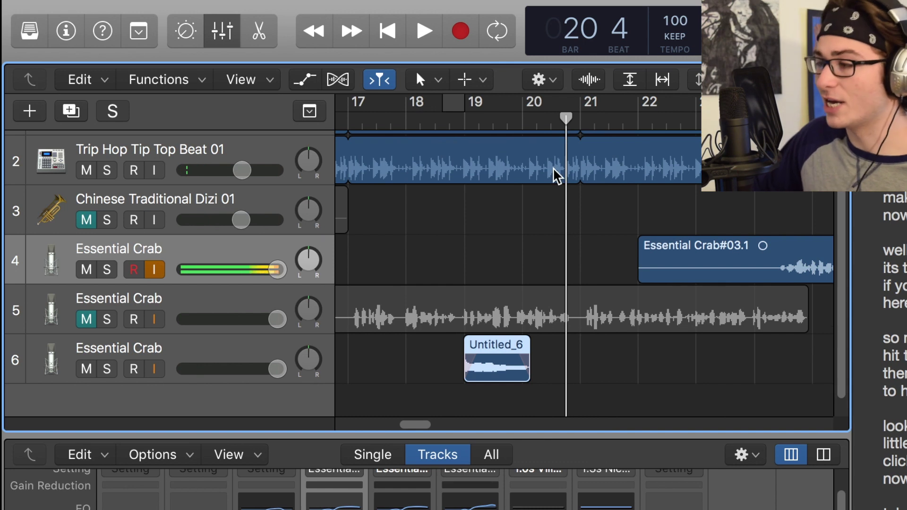